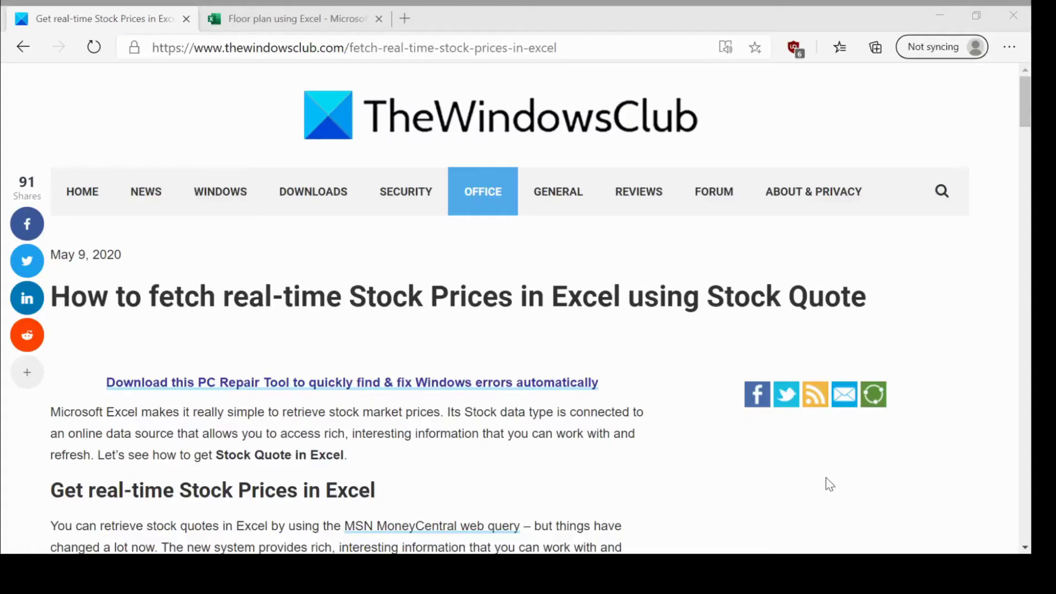
# Step: Switch from the TheWindowsClub stock-prices article tab to the Floor plan workbook tab
pyautogui.click(178, 297)
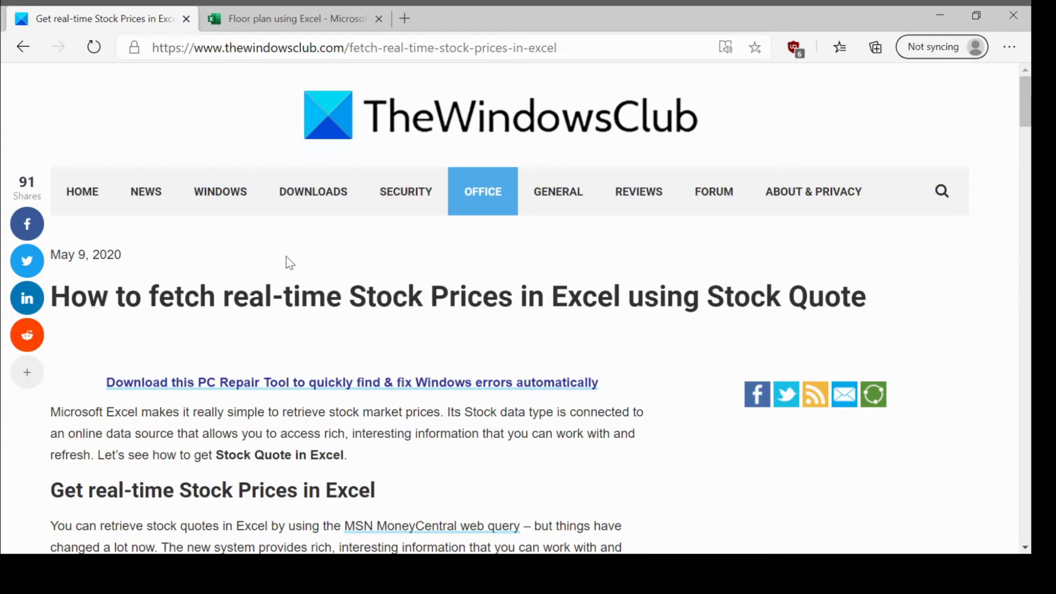
pyautogui.click(302, 15)
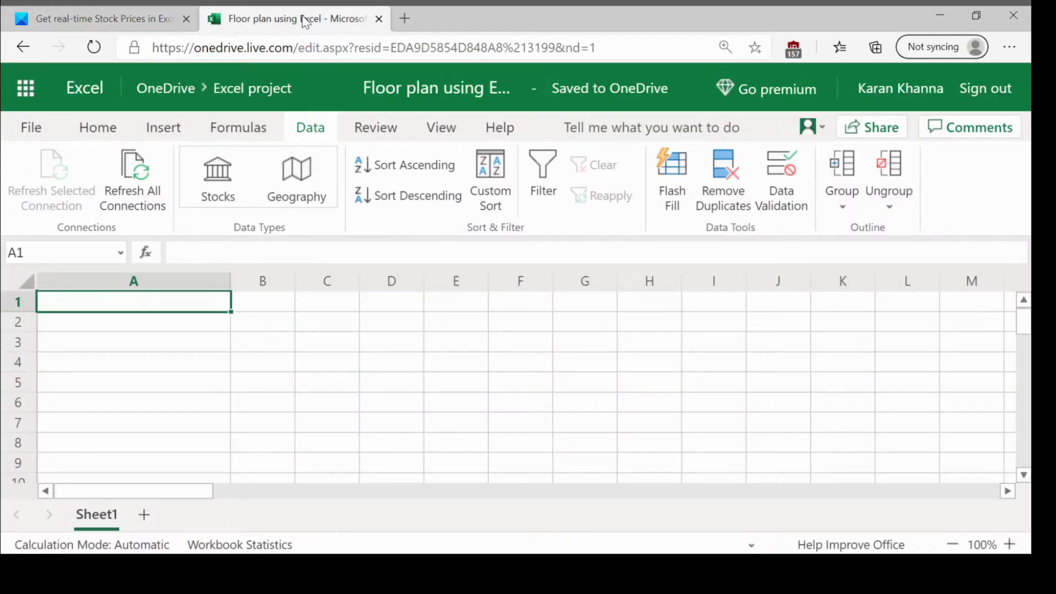
pyautogui.click(136, 18)
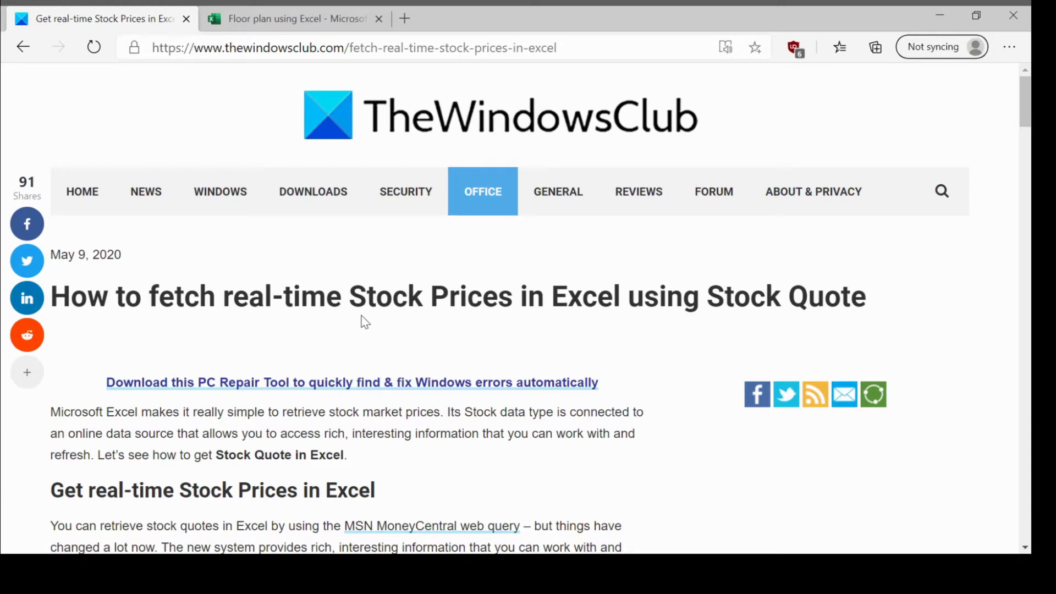
pyautogui.click(316, 27)
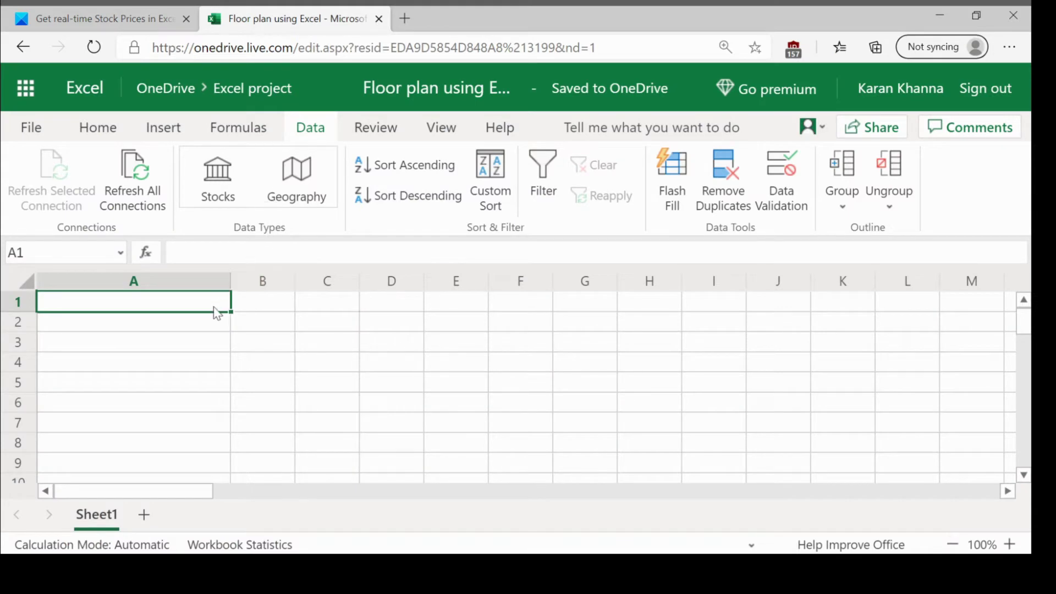
# Step: Create a one-column table from A1:A8 with the default Column1 header
pyautogui.moveTo(215, 312); pyautogui.dragTo(196, 444)
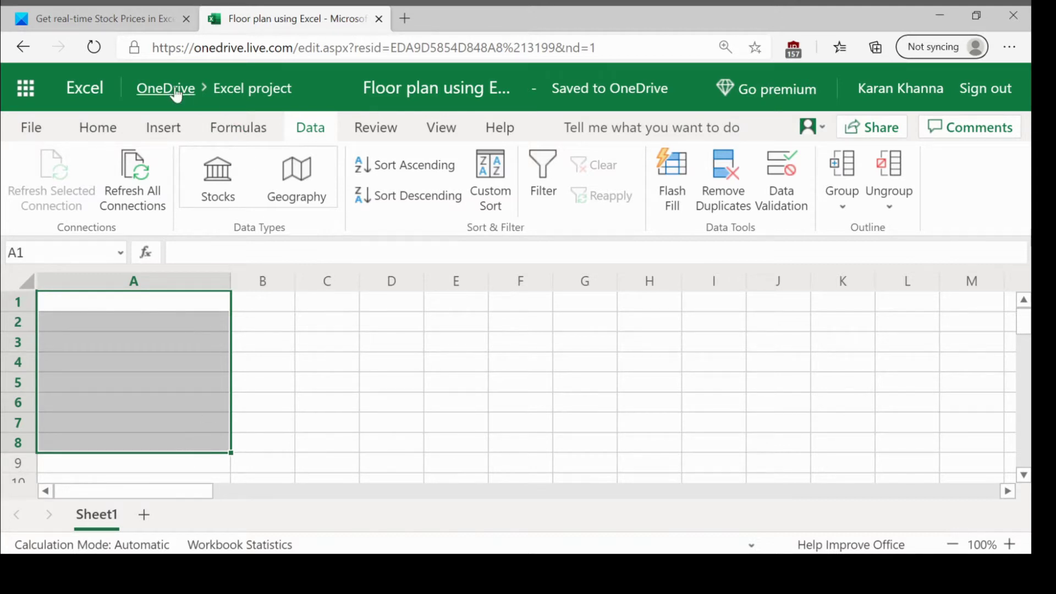
pyautogui.click(164, 128)
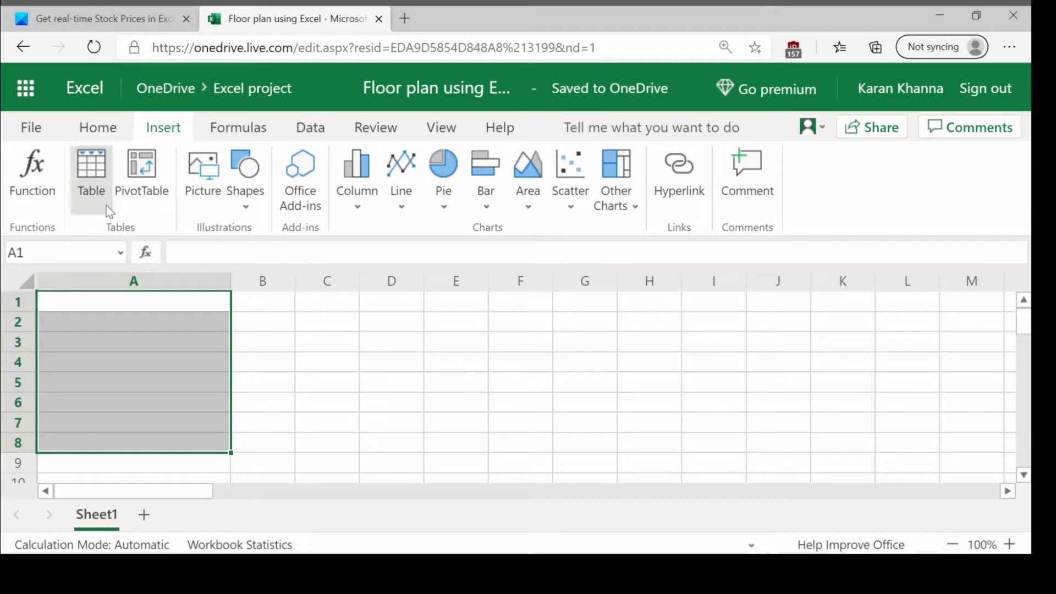
pyautogui.click(98, 169)
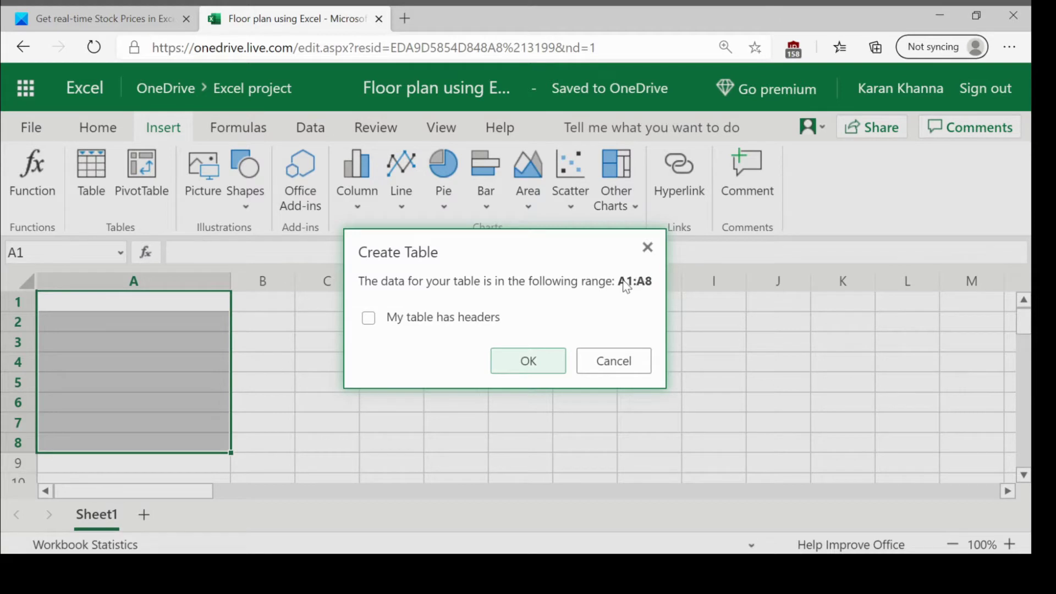
pyautogui.click(538, 369)
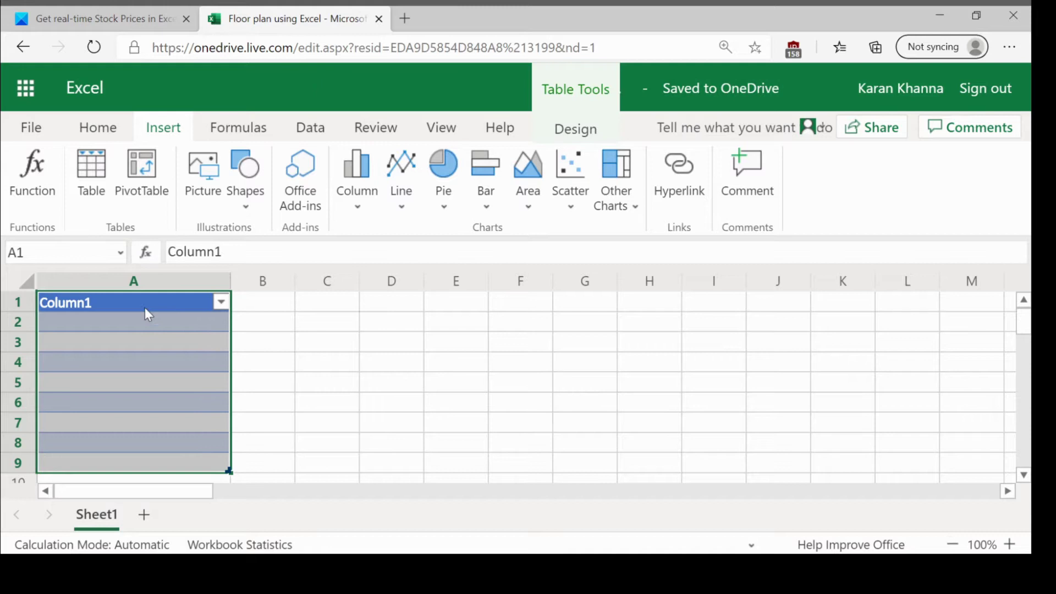
# Step: Rename the table header in A1 from Column1 to Stock name
pyautogui.click(143, 303)
pyautogui.doubleClick(133, 302)
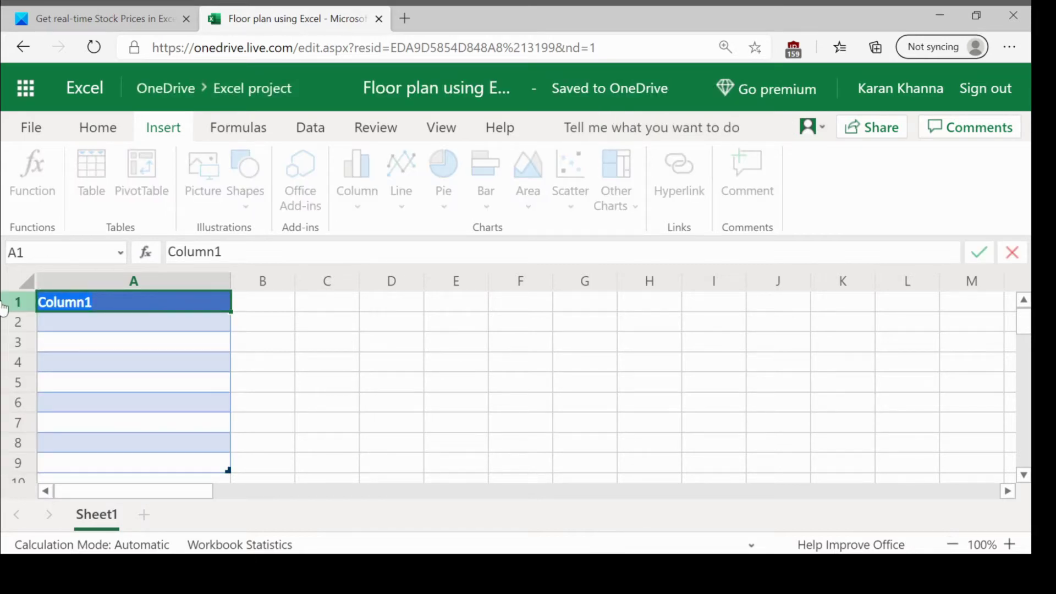
pyautogui.write('Stock name')
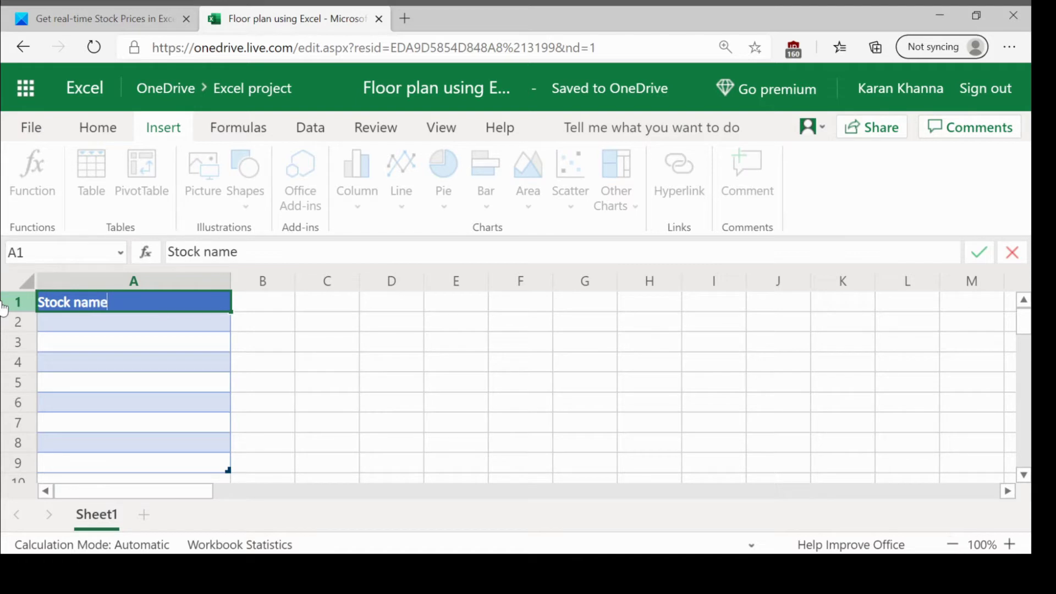
pyautogui.click(296, 363)
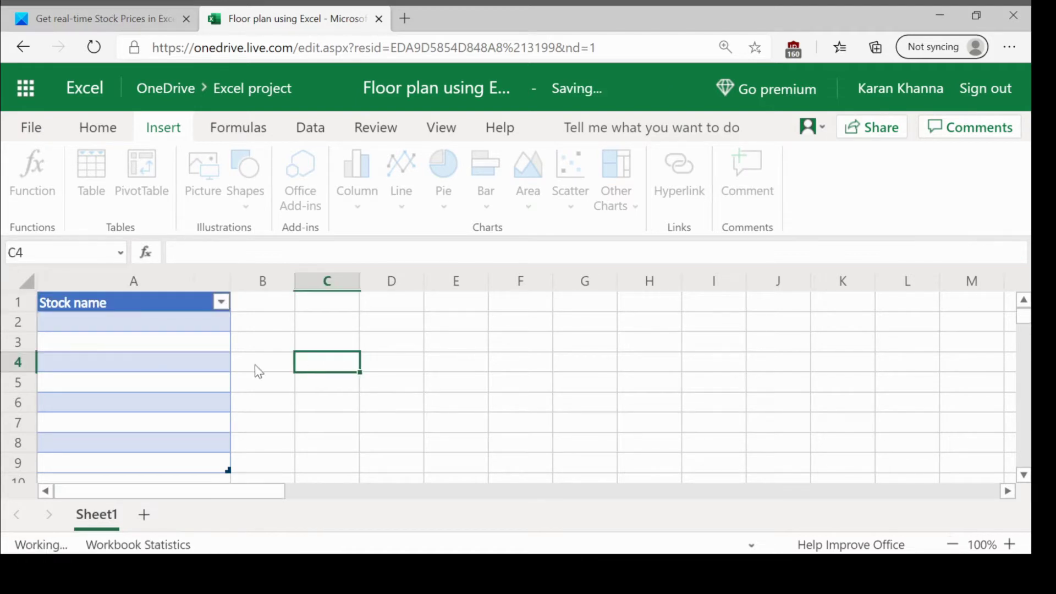
# Step: Enter Apple, Microsoft, Facebook, Alibaba and JP Morgan in A2:A6
pyautogui.click(162, 328)
pyautogui.doubleClick(162, 328)
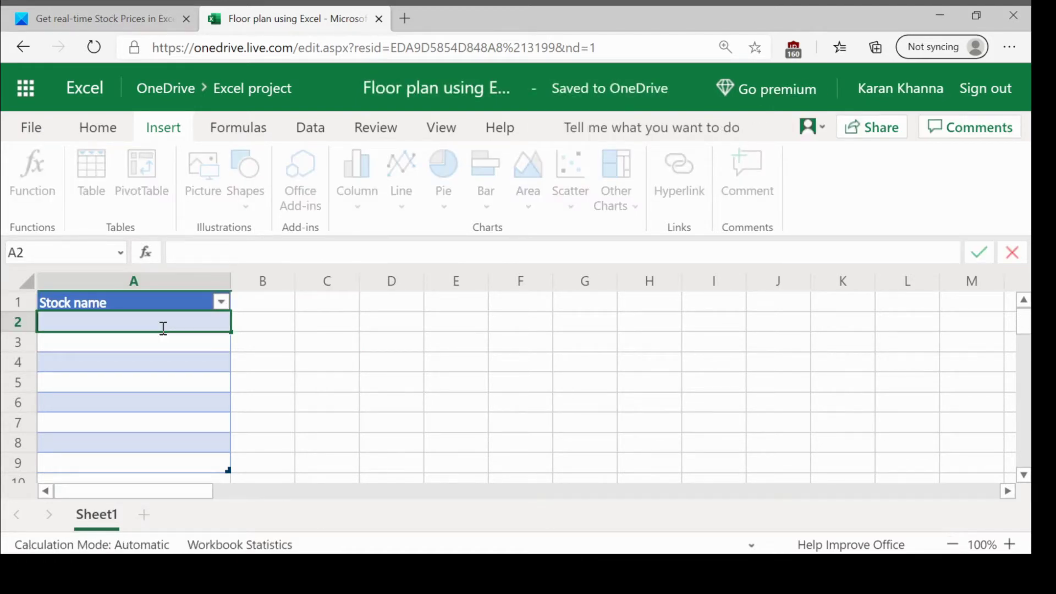
pyautogui.write('A')
pyautogui.write('pple')
pyautogui.press('Return')
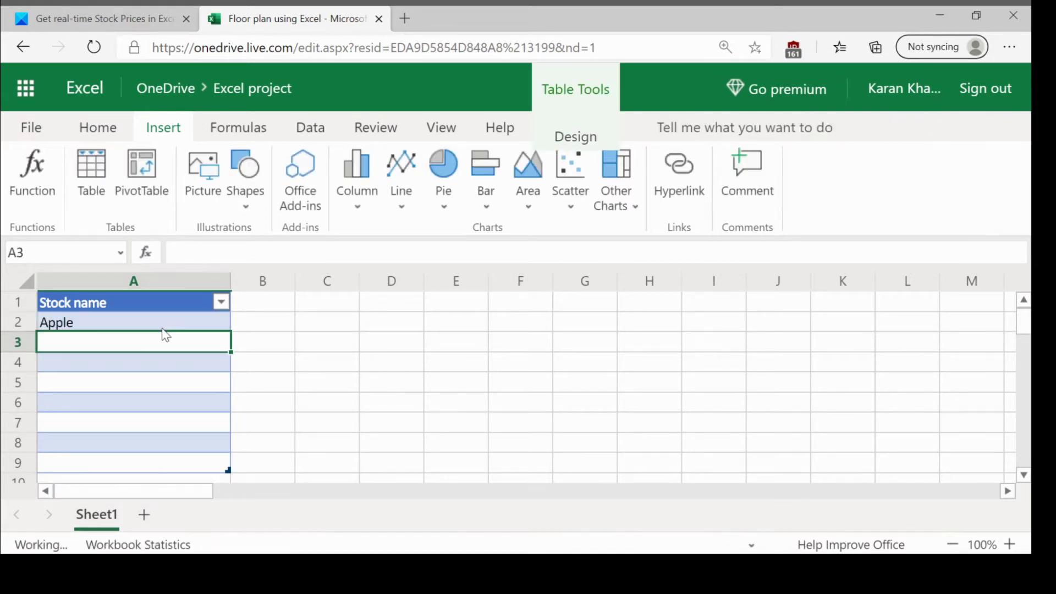
pyautogui.write('Microsoft')
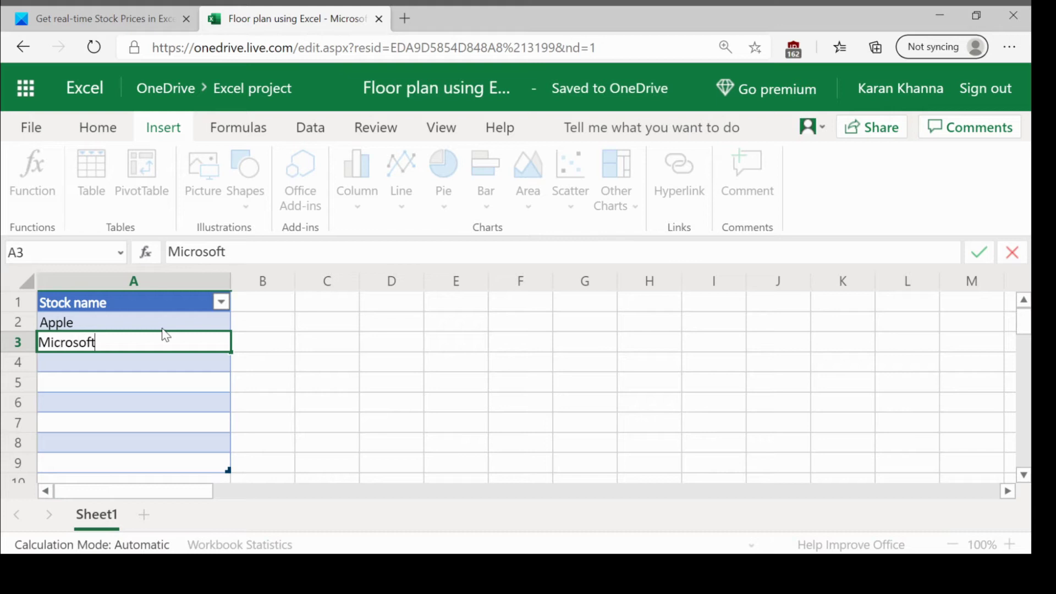
pyautogui.press('Return')
pyautogui.write('Face')
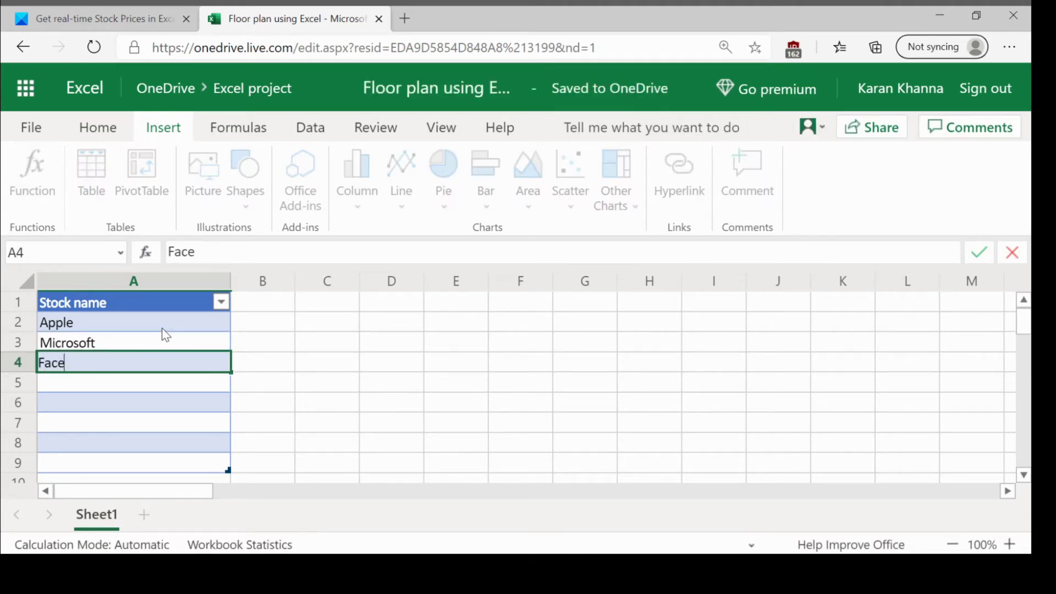
pyautogui.write('book')
pyautogui.press('Return')
pyautogui.write('A')
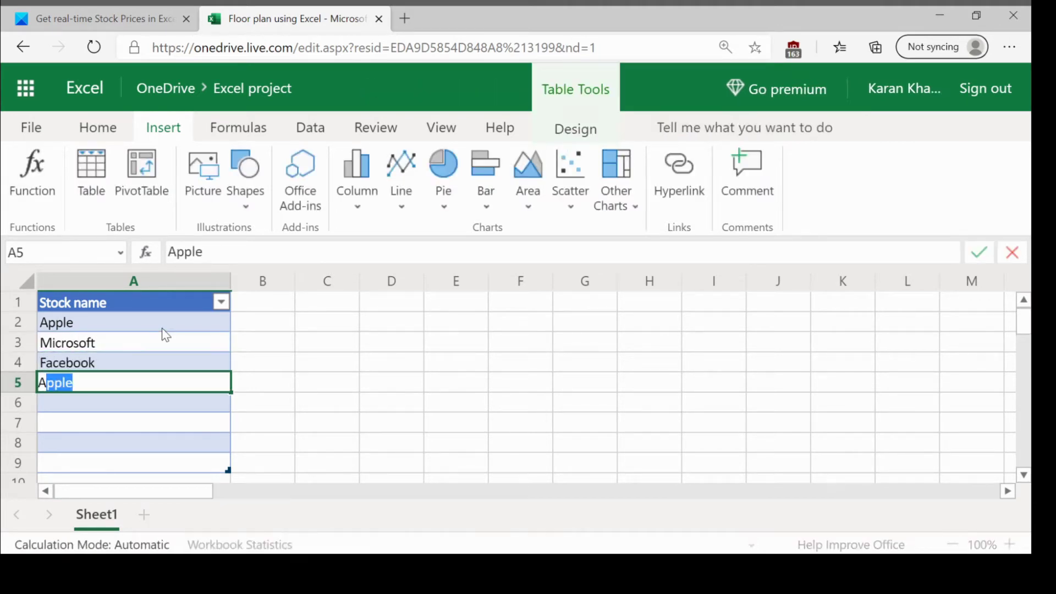
pyautogui.write('libaba')
pyautogui.press('Return')
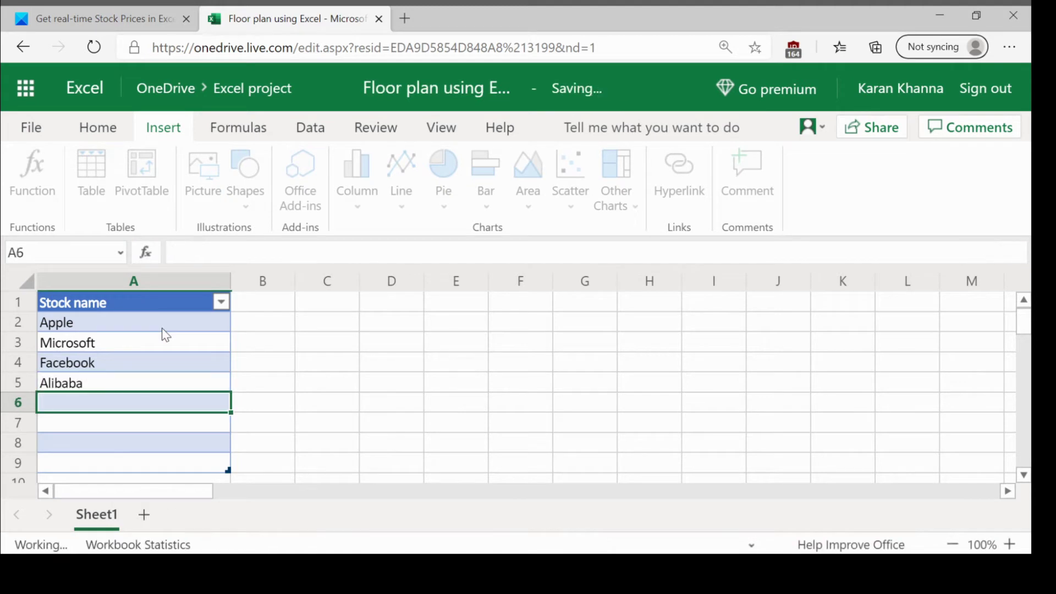
pyautogui.write('JP')
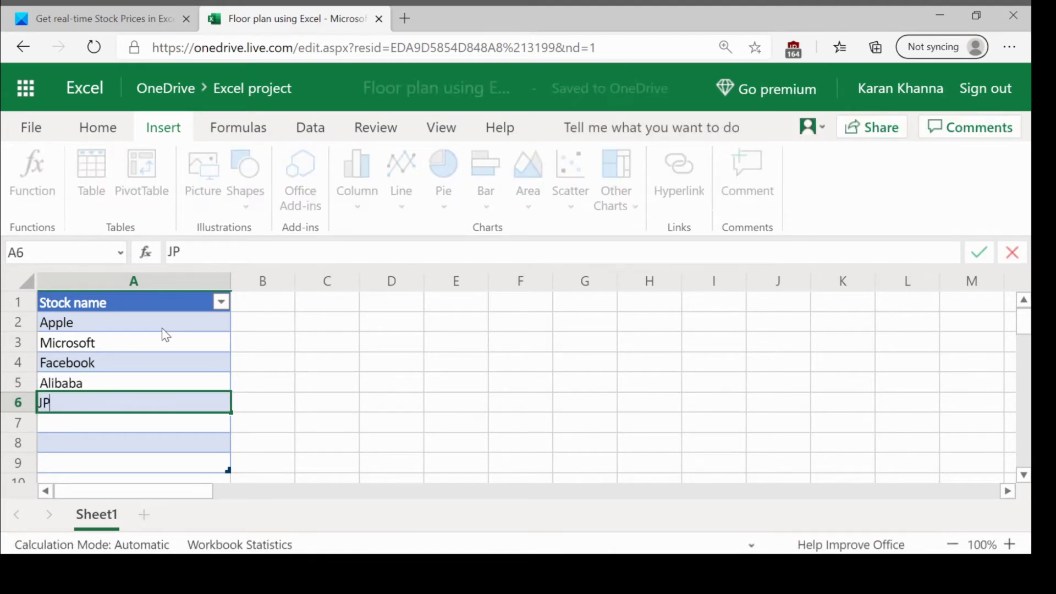
pyautogui.write(' Morgan')
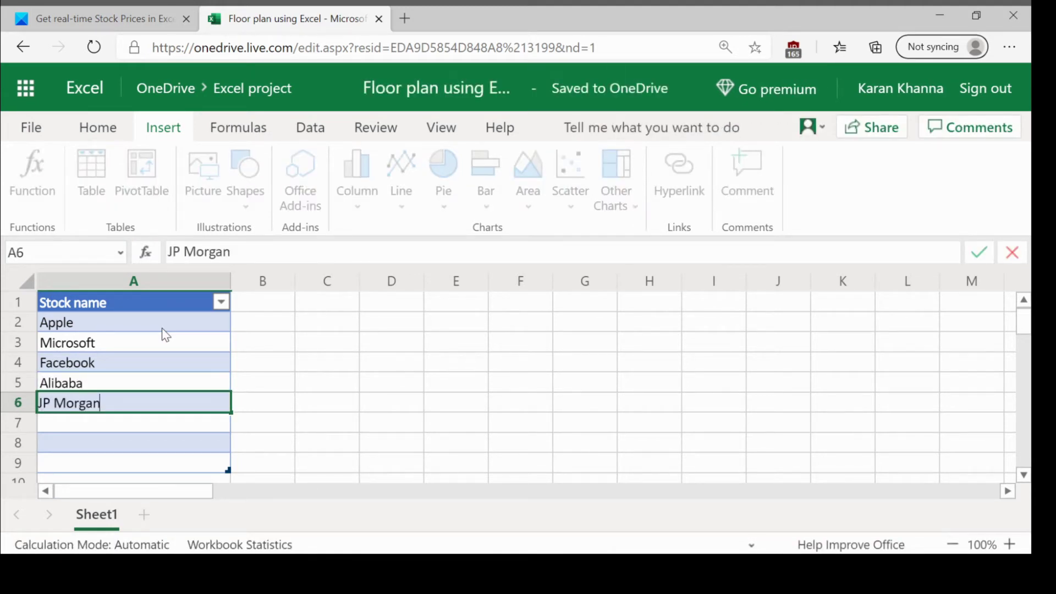
pyautogui.click(309, 370)
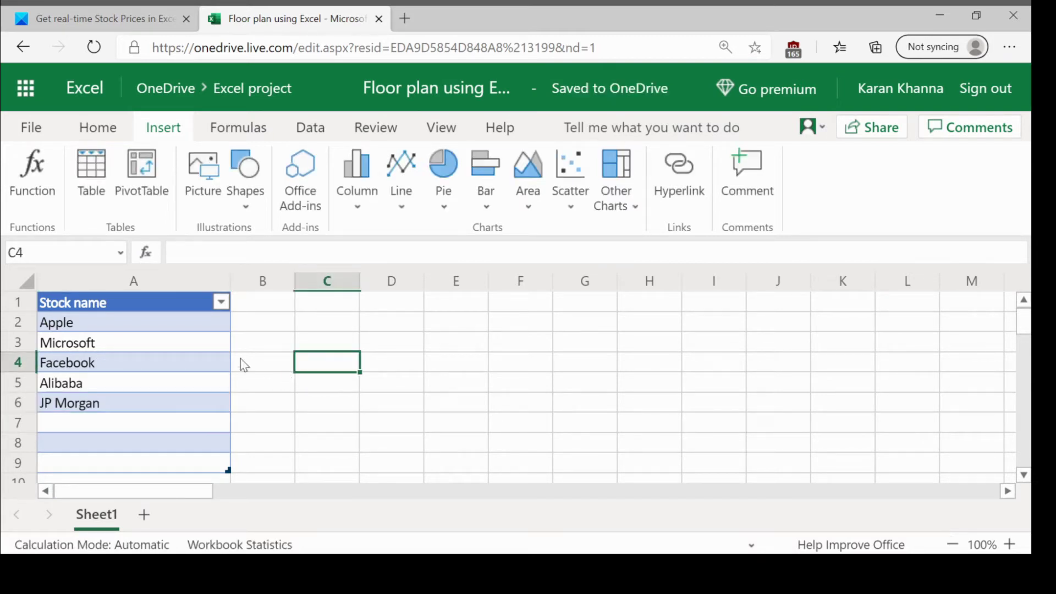
# Step: Convert the company names in A2:A6 to the Stocks data type from the Data commands
pyautogui.moveTo(164, 321); pyautogui.dragTo(163, 410)
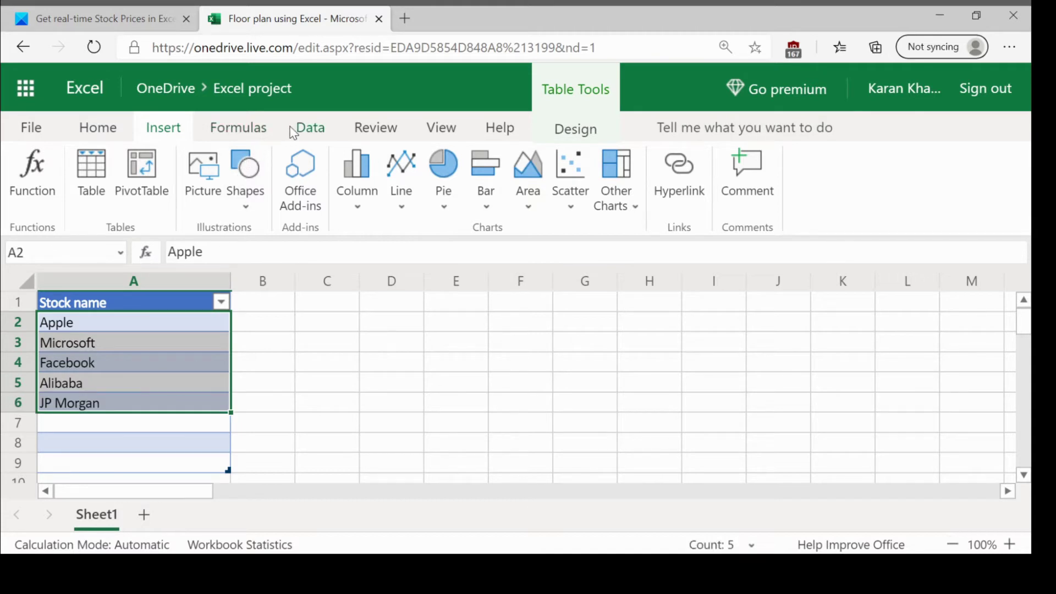
pyautogui.click(307, 133)
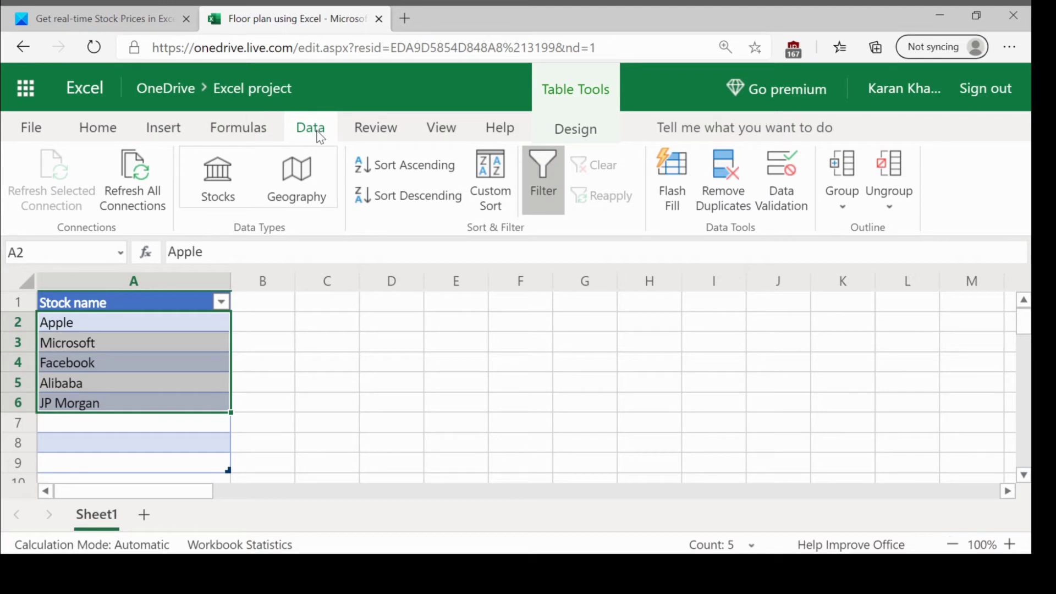
pyautogui.click(218, 180)
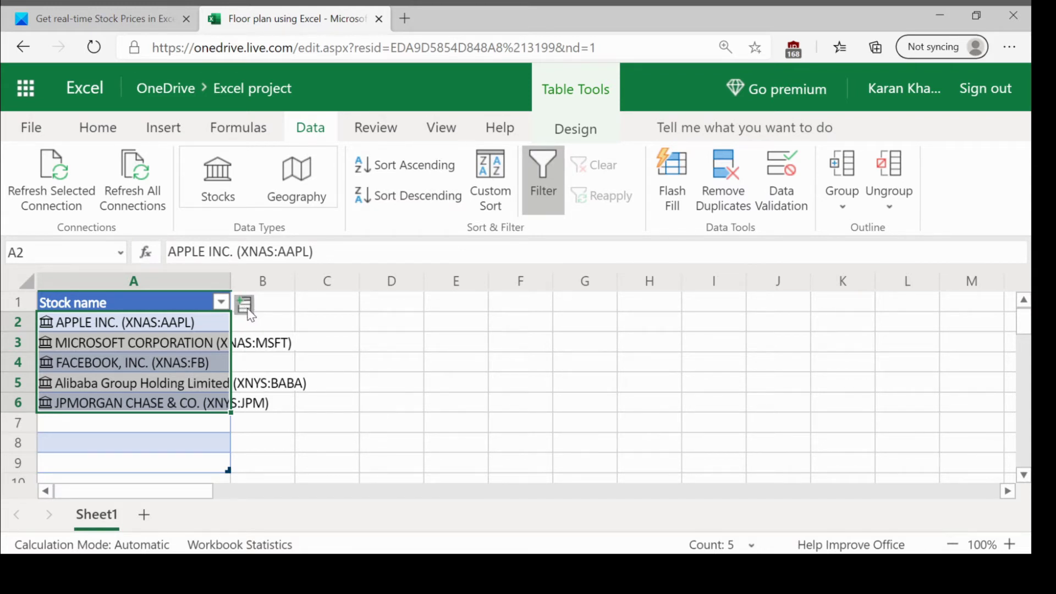
# Step: Add a Price column of share prices and clear the #FIELD! error cells below the table
pyautogui.click(245, 309)
pyautogui.scroll(-3, 339, 410)
pyautogui.scroll(-3, 339, 409)
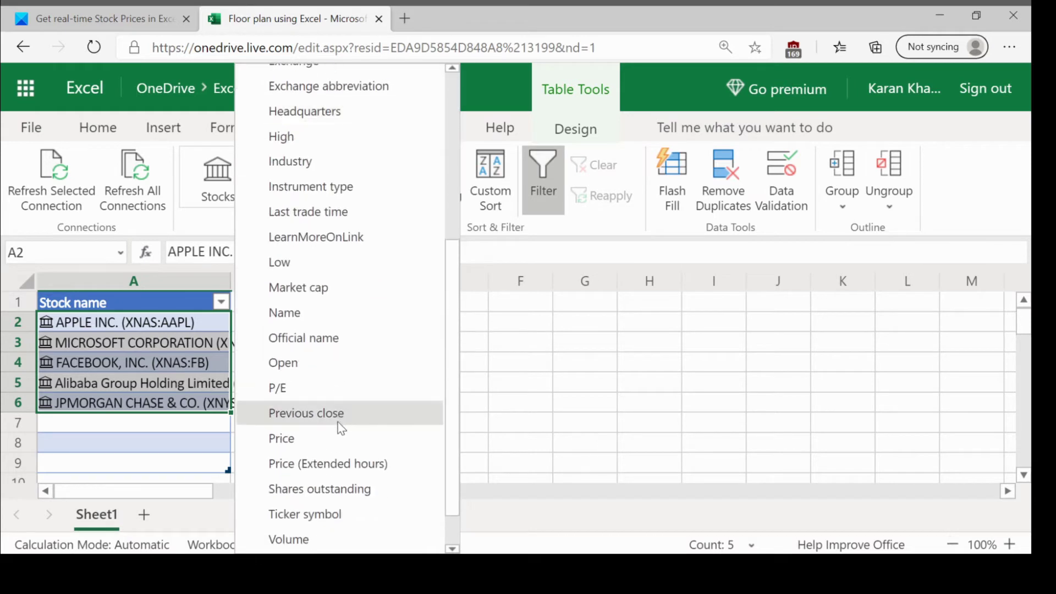
pyautogui.click(338, 446)
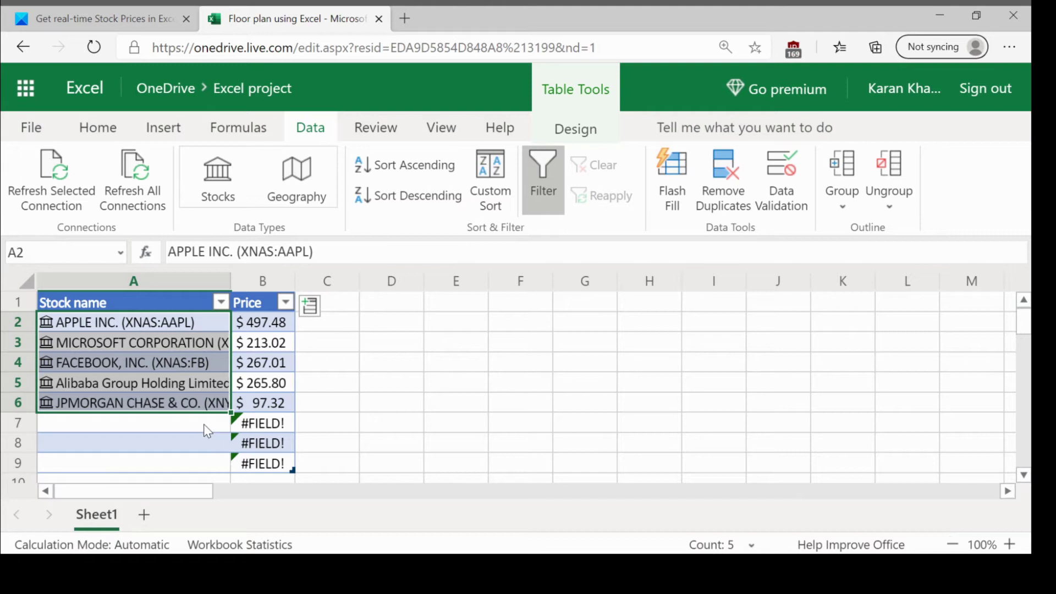
pyautogui.moveTo(206, 430); pyautogui.dragTo(326, 445)
pyautogui.scroll(-1, 326, 445)
pyautogui.scroll(-1, 326, 452)
pyautogui.press('Delete')
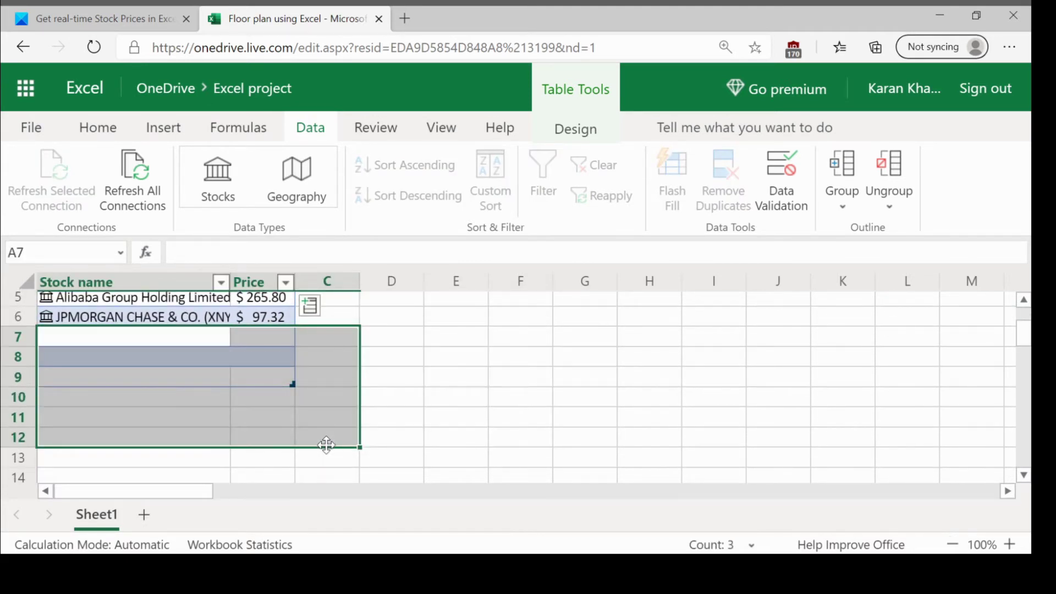
pyautogui.click(387, 383)
pyautogui.scroll(2, 376, 421)
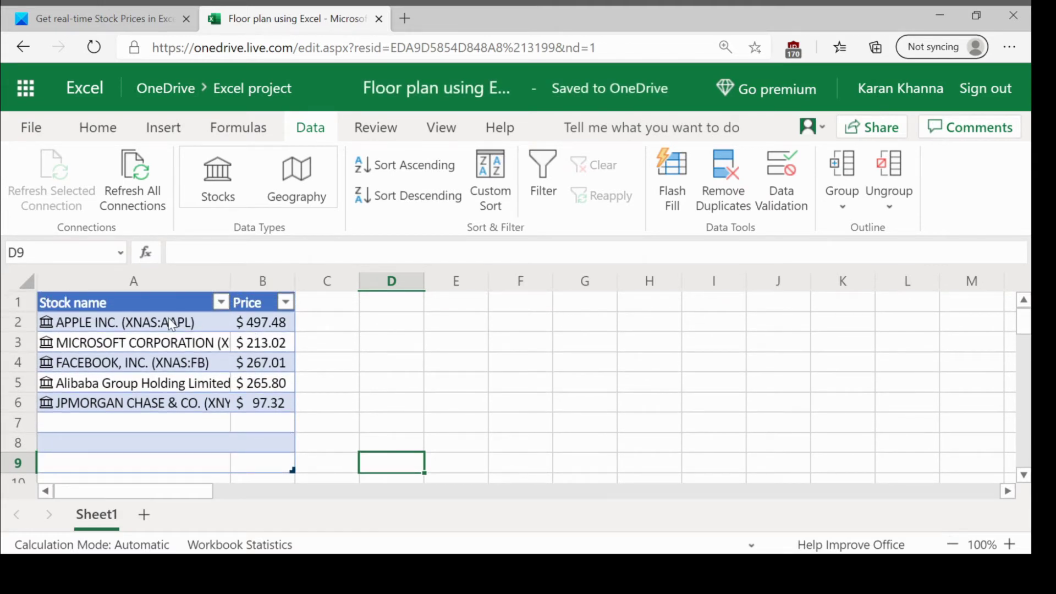
pyautogui.moveTo(169, 322); pyautogui.dragTo(169, 404)
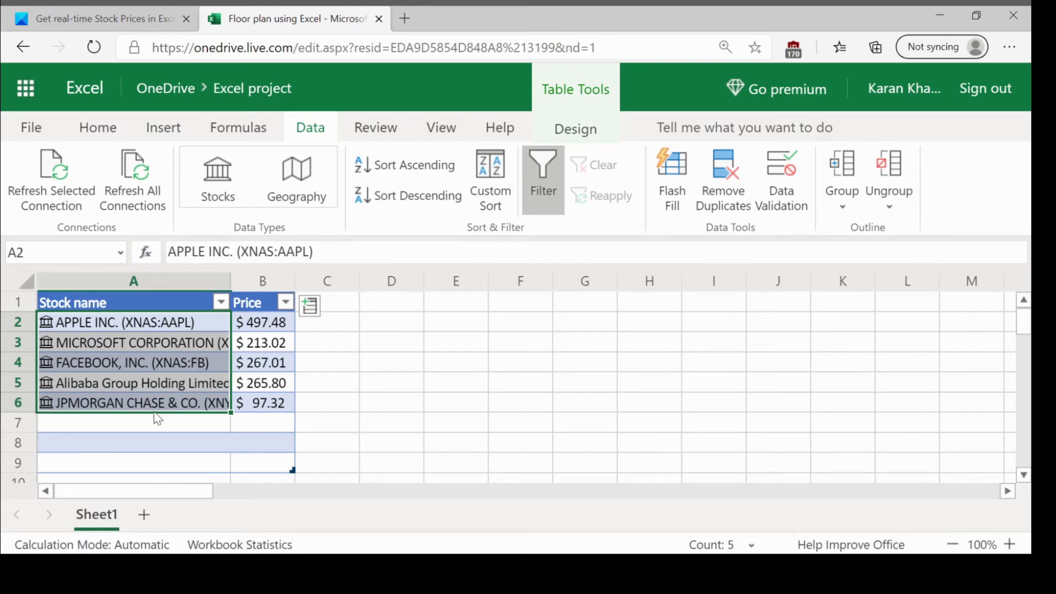
# Step: Add a Change column of price changes and clear the #FIELD! error cells below it
pyautogui.click(309, 307)
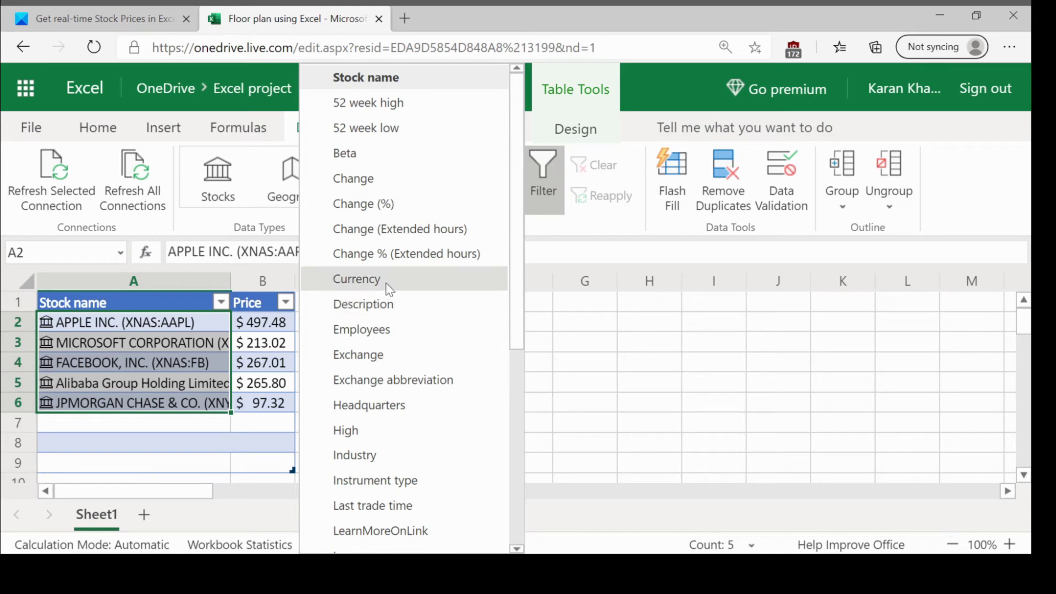
pyautogui.scroll(-1, 391, 281)
pyautogui.scroll(1, 391, 283)
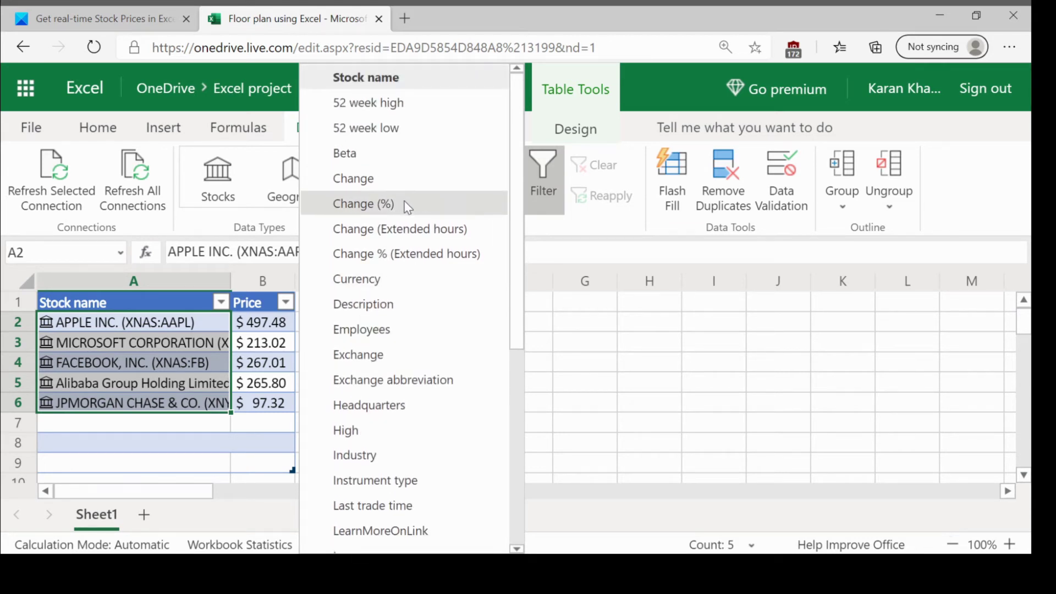
pyautogui.click(383, 203)
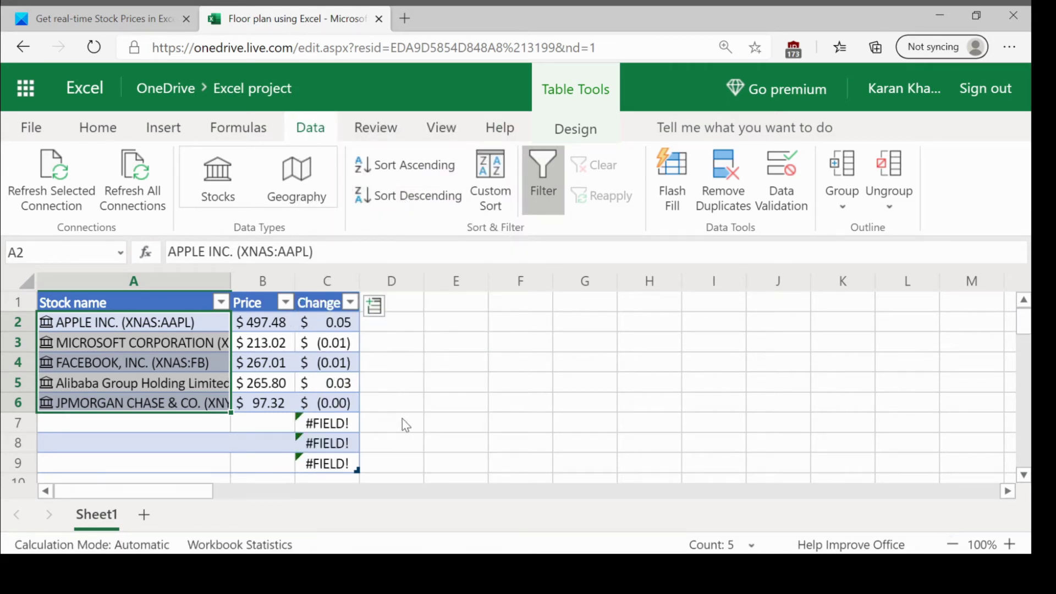
pyautogui.moveTo(402, 419)
pyautogui.mouseDown()
pyautogui.moveTo(292, 457)
pyautogui.moveTo(288, 469)
pyautogui.mouseUp()
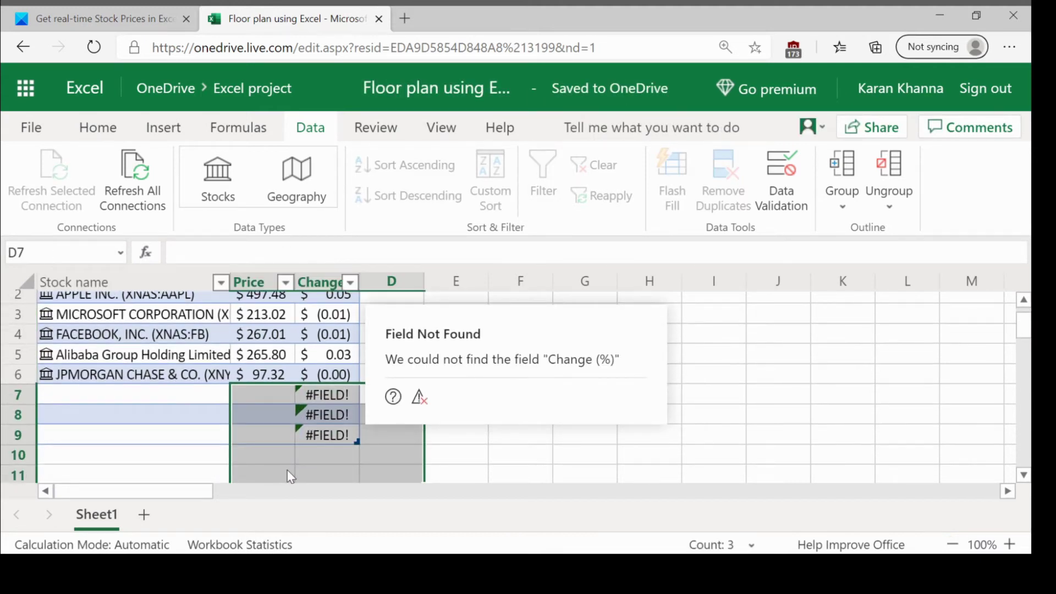
pyautogui.press('Delete')
pyautogui.click(512, 462)
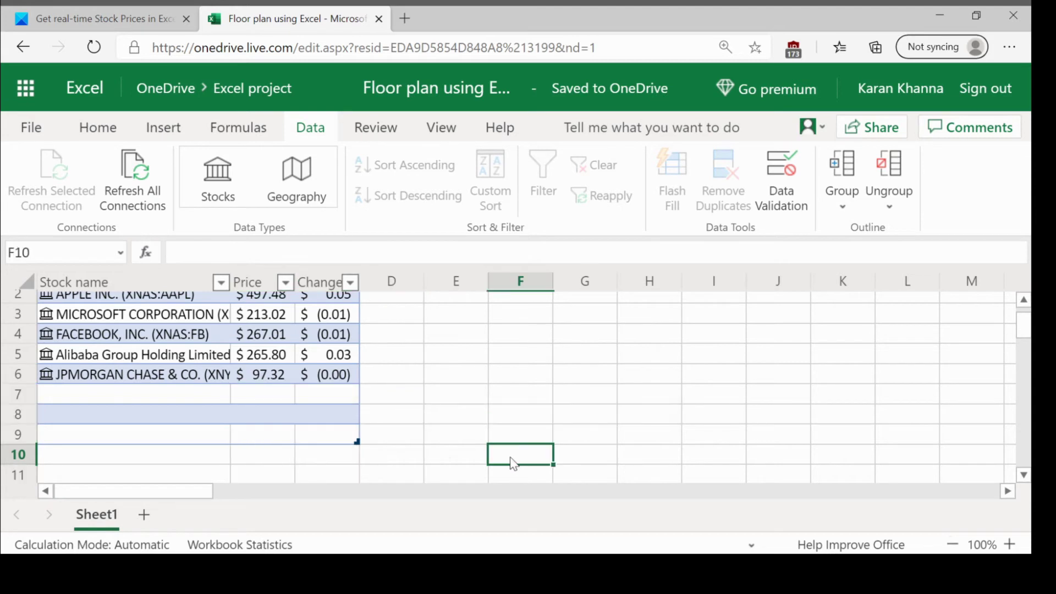
pyautogui.scroll(1, 241, 415)
pyautogui.moveTo(165, 330); pyautogui.dragTo(187, 404)
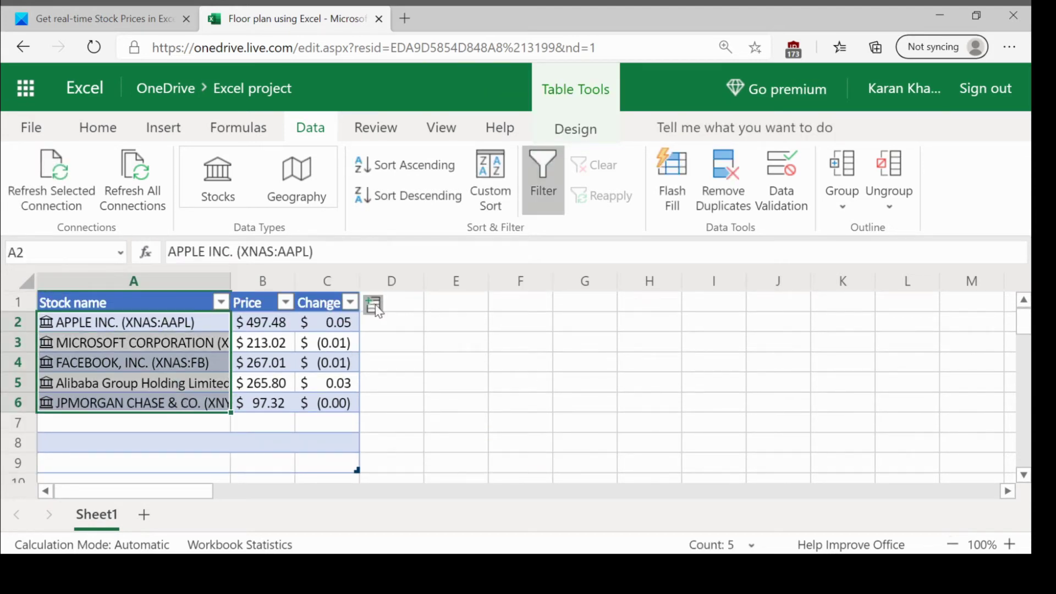
# Step: Add a Market cap column for the five stocks
pyautogui.click(373, 305)
pyautogui.scroll(-3, 475, 404)
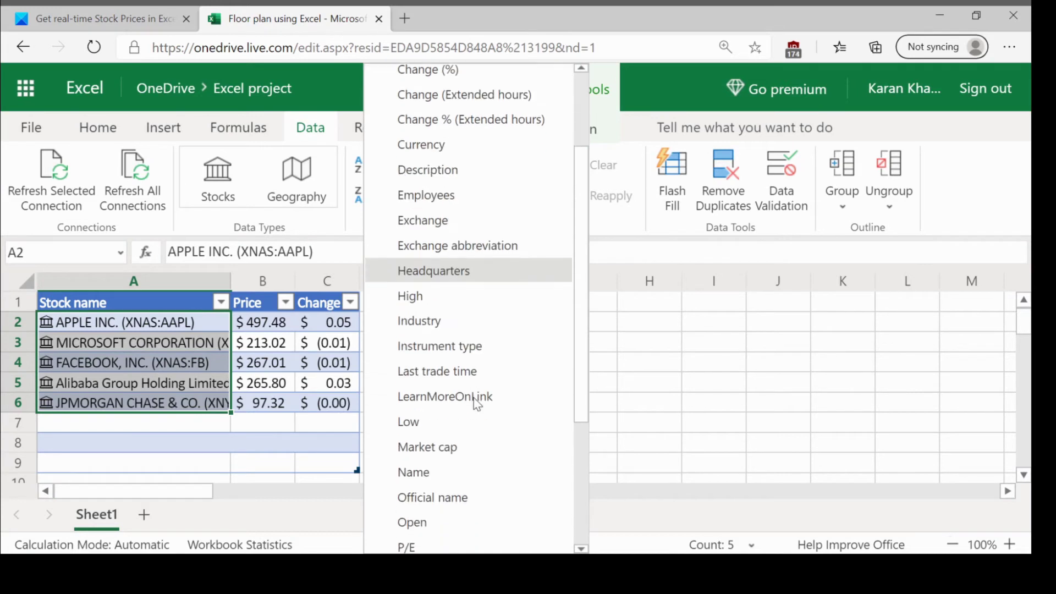
pyautogui.scroll(-1, 469, 424)
pyautogui.scroll(4, 468, 410)
pyautogui.scroll(-3, 468, 409)
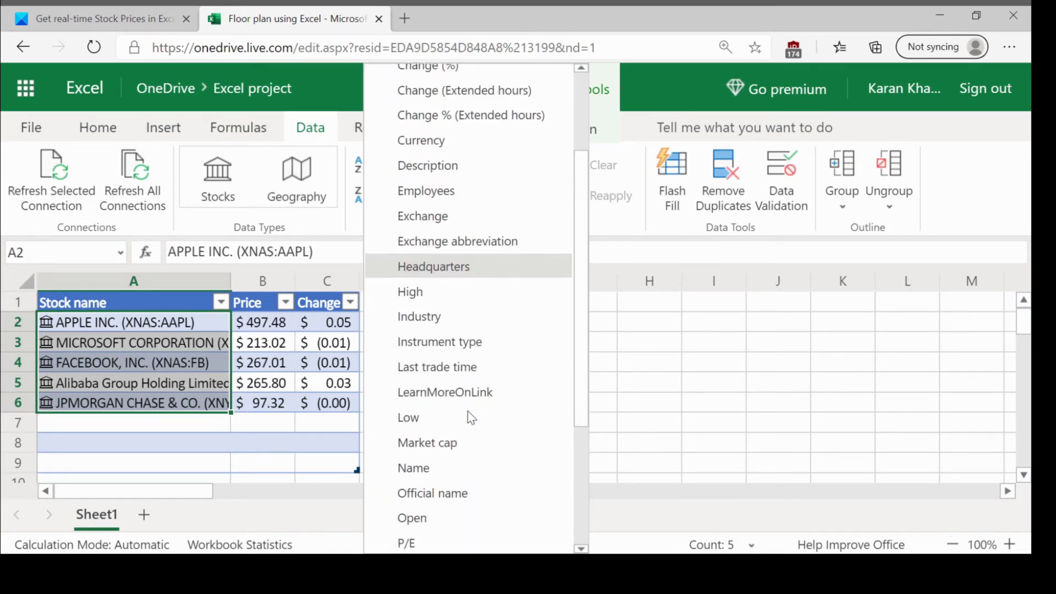
pyautogui.click(461, 436)
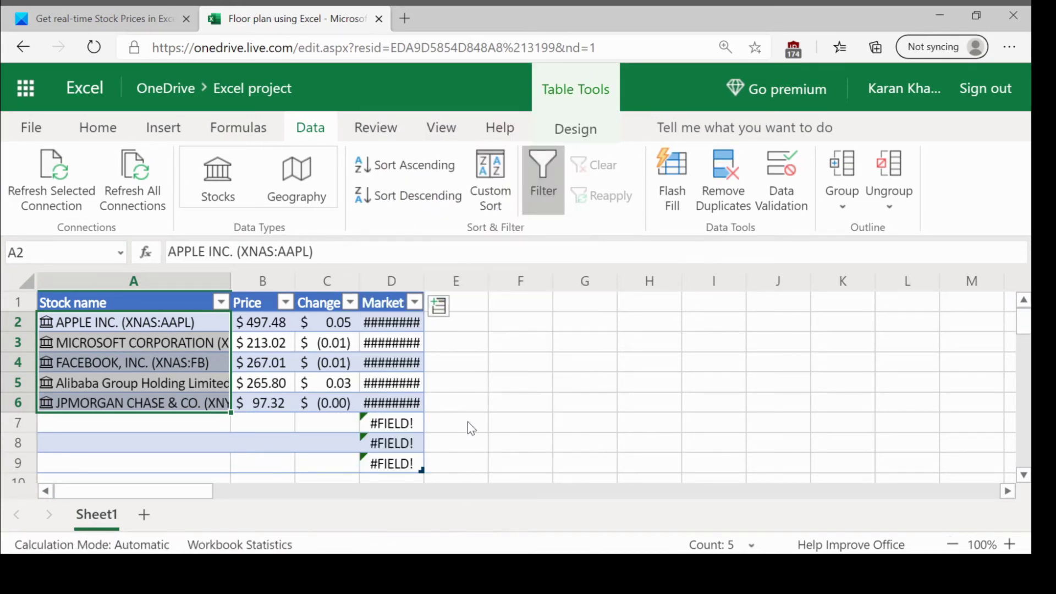
pyautogui.click(449, 322)
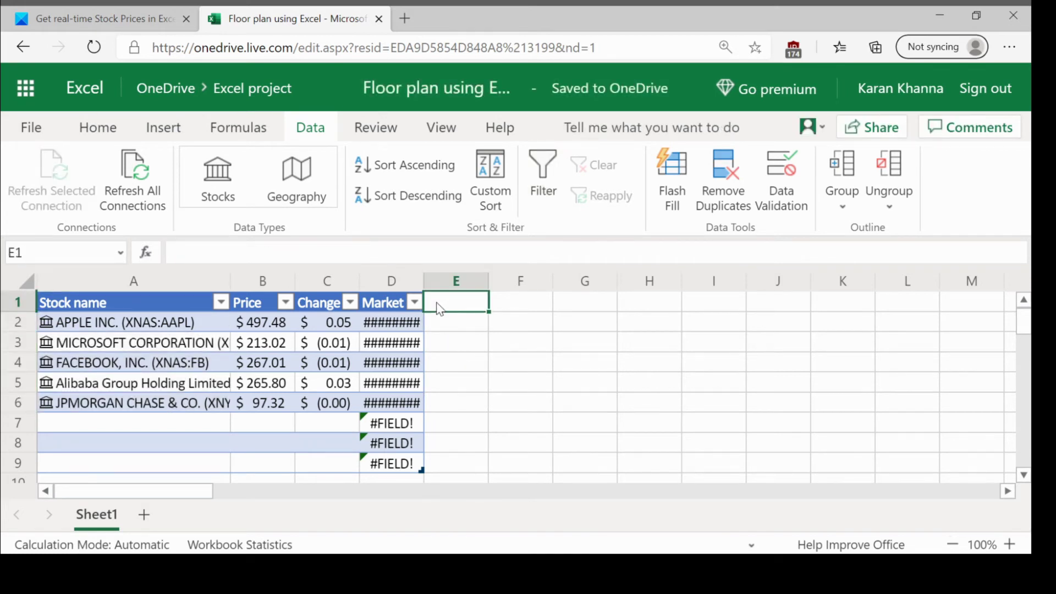
# Step: Reselect the five stock names and add an Employees column
pyautogui.moveTo(141, 326); pyautogui.dragTo(167, 410)
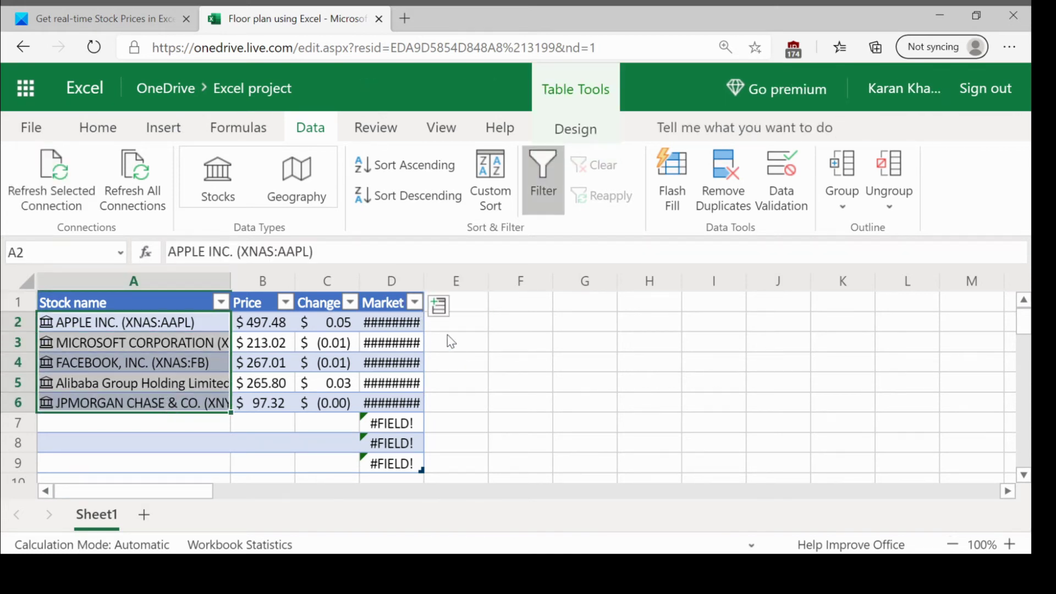
pyautogui.click(437, 303)
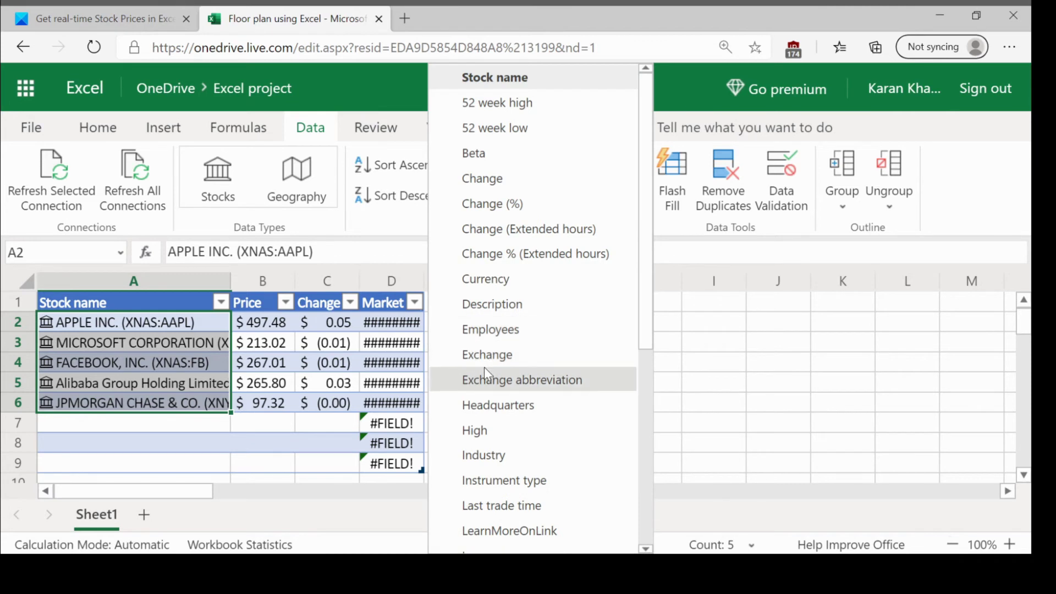
pyautogui.click(491, 334)
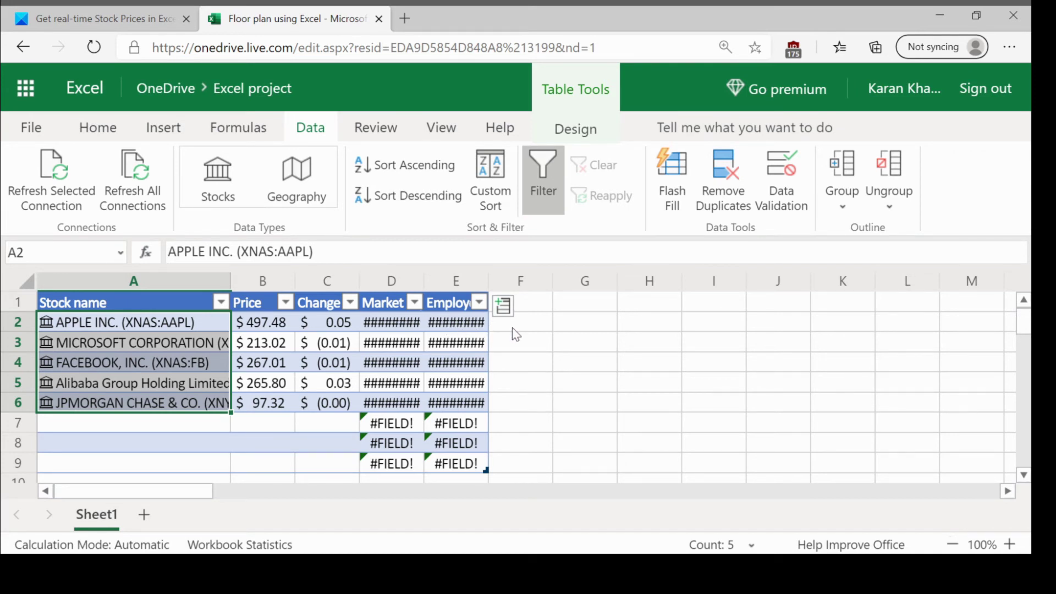
pyautogui.moveTo(546, 312)
pyautogui.mouseDown()
pyautogui.moveTo(389, 398)
pyautogui.moveTo(380, 422)
pyautogui.mouseUp()
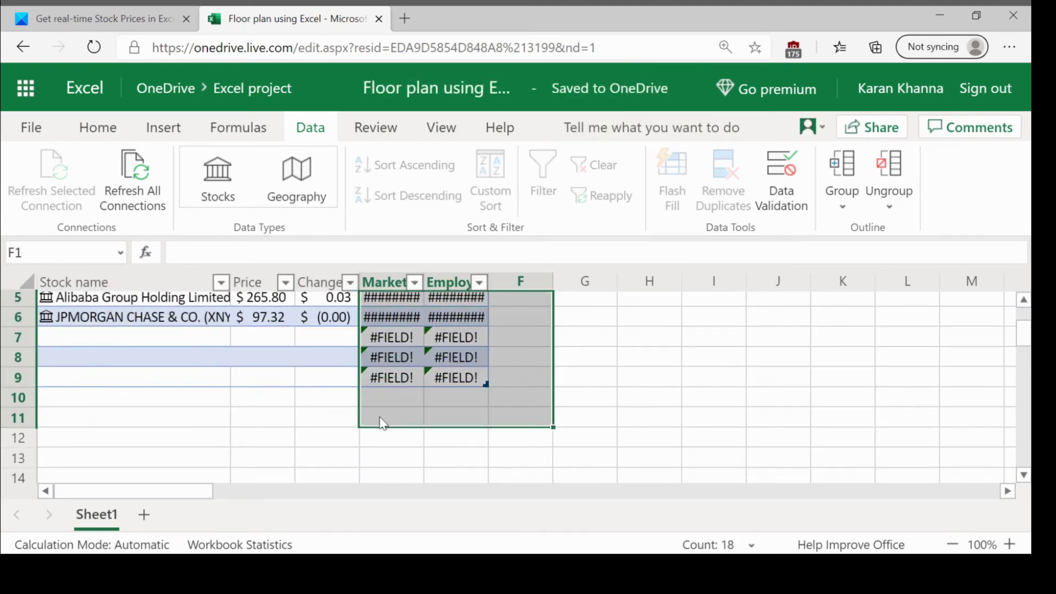
# Step: Clear the Market cap and Employees data in D1:F11, leaving two empty table columns
pyautogui.press('Delete')
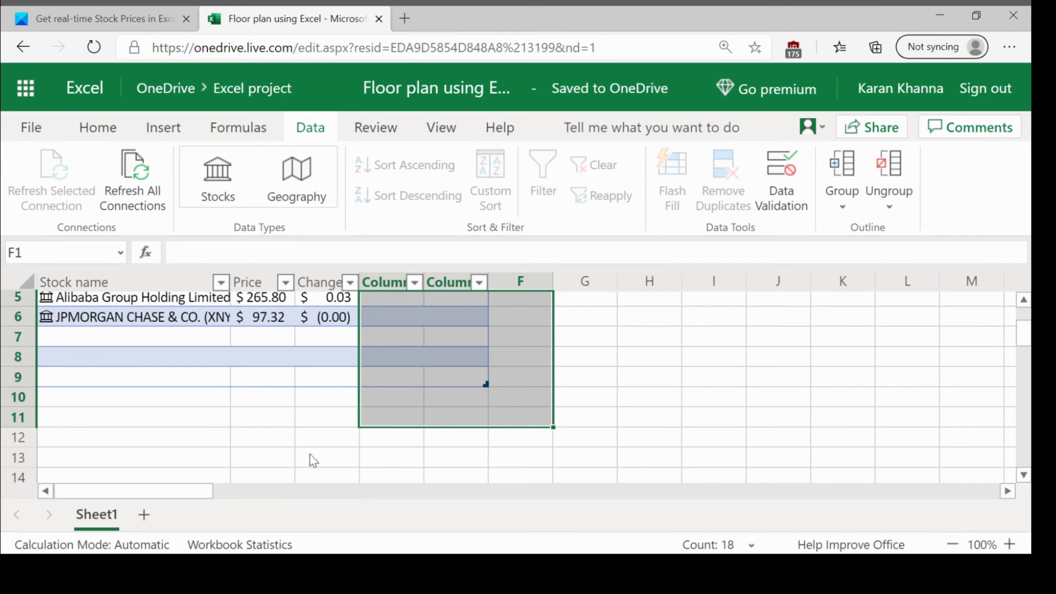
pyautogui.scroll(2, 305, 457)
pyautogui.scroll(2, 289, 429)
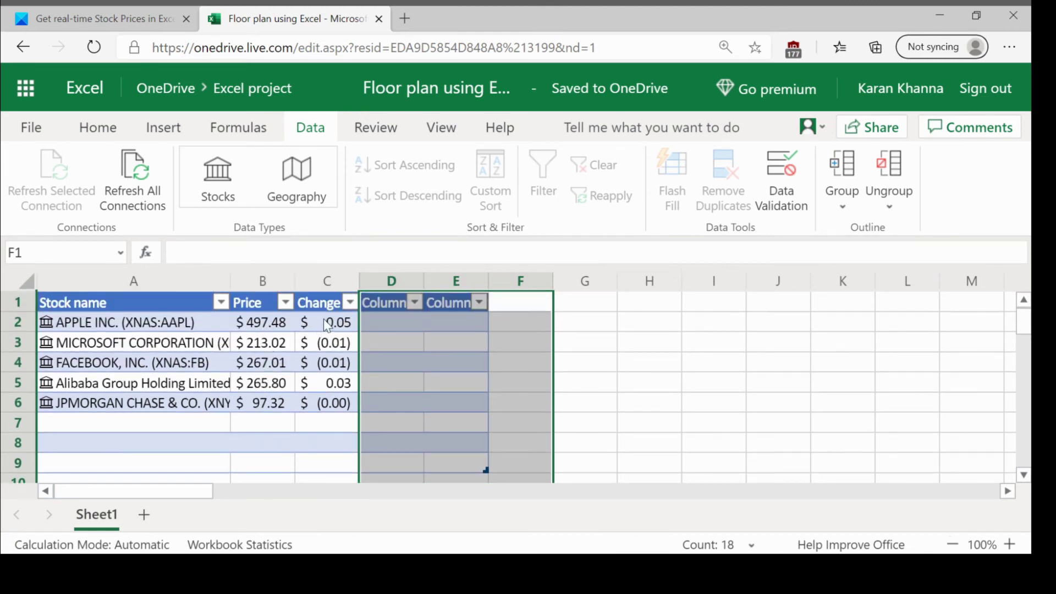
pyautogui.click(399, 330)
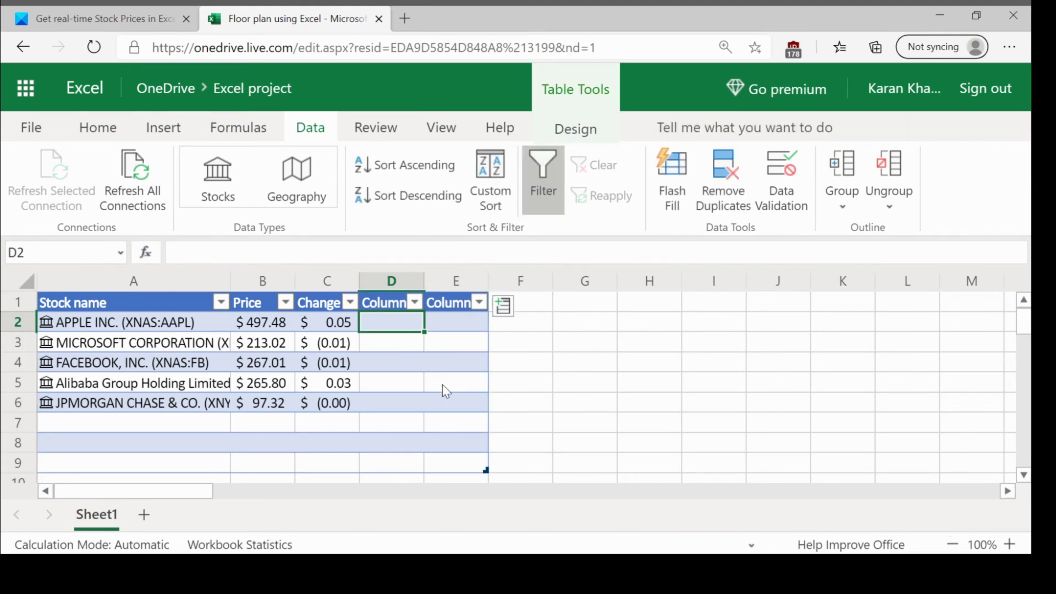